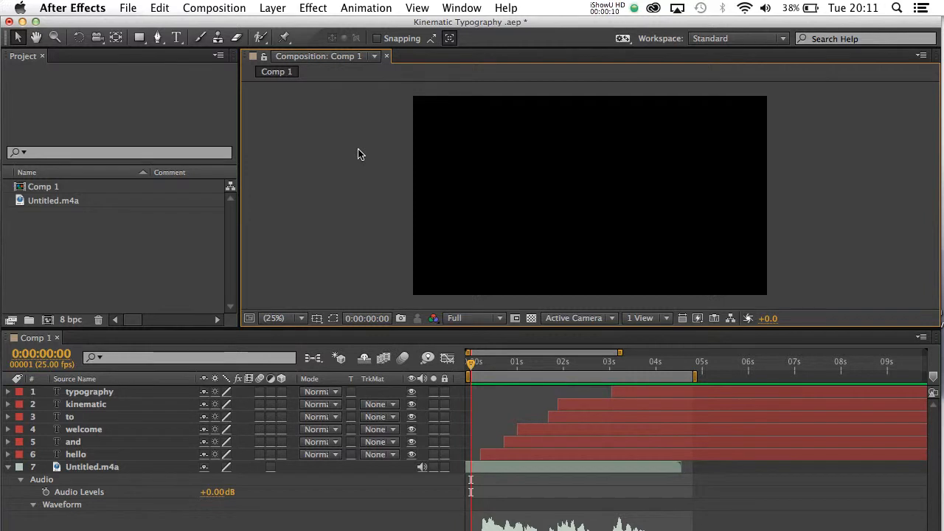
Preview the typography composition with its audio, and stop the playback
key(ctrl+0)
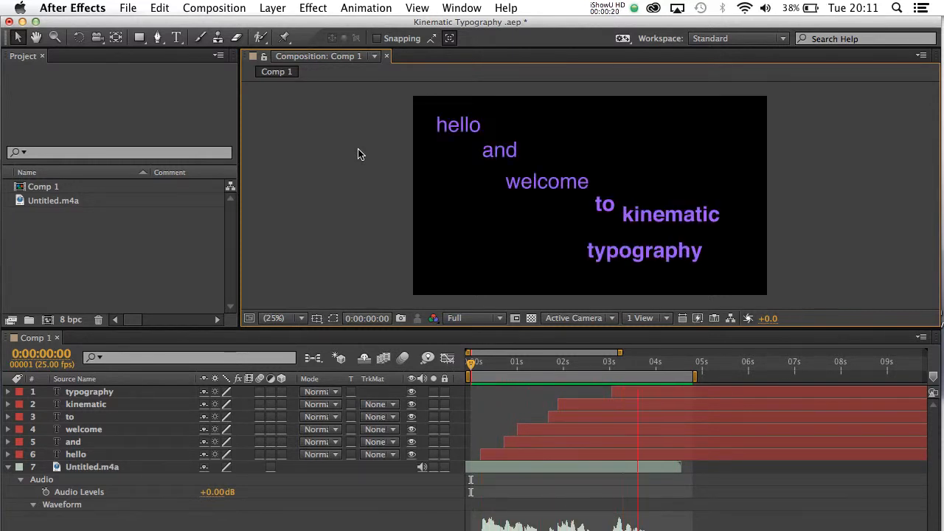
key(space)
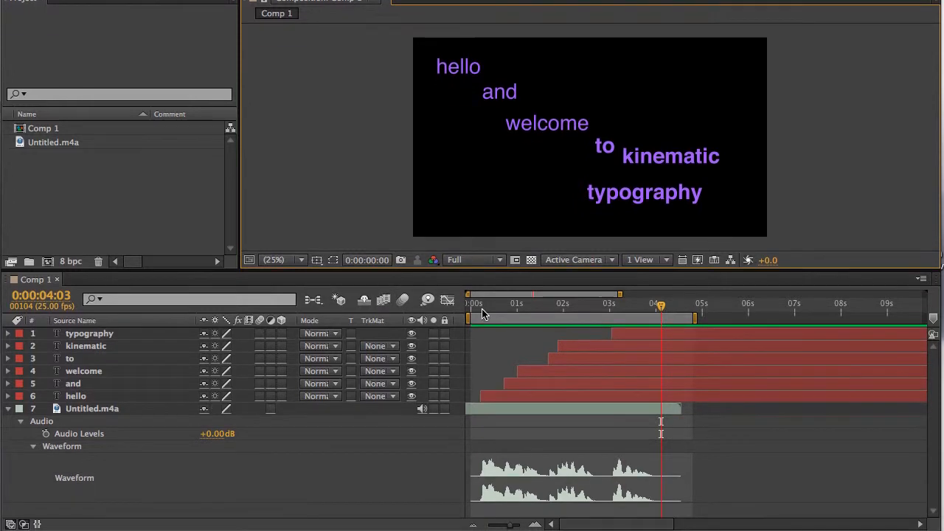
Add a Position keyframe to the "hello" layer at 0:00:00:05, keeping the word at its resting place
click(481, 365)
drag(481, 309, 481, 317)
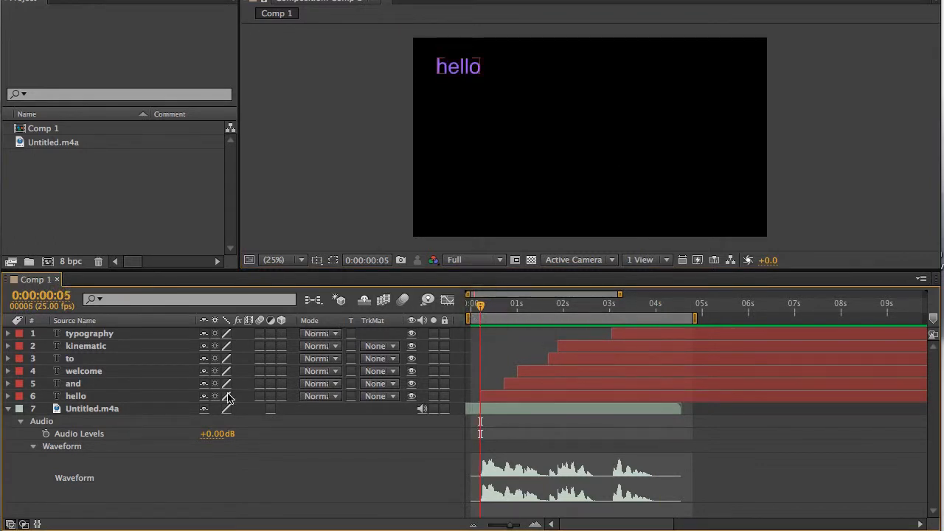
click(130, 397)
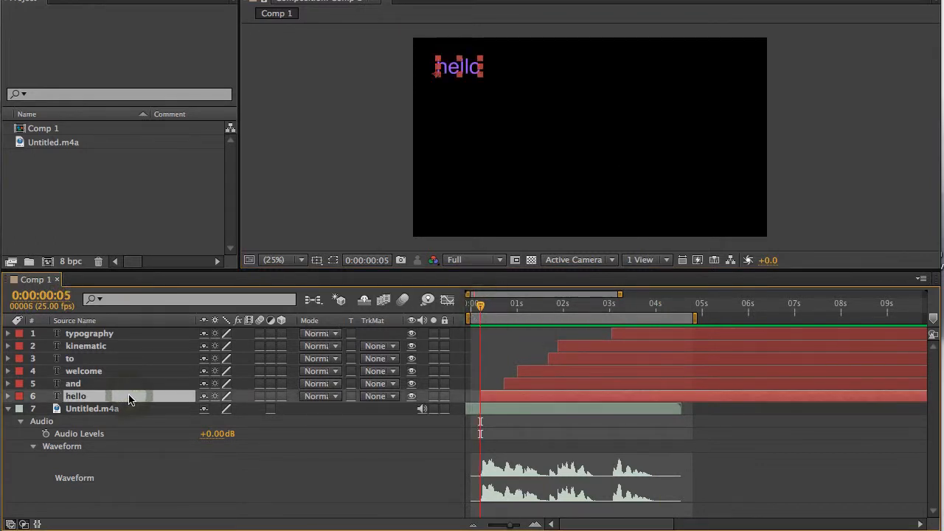
key(p)
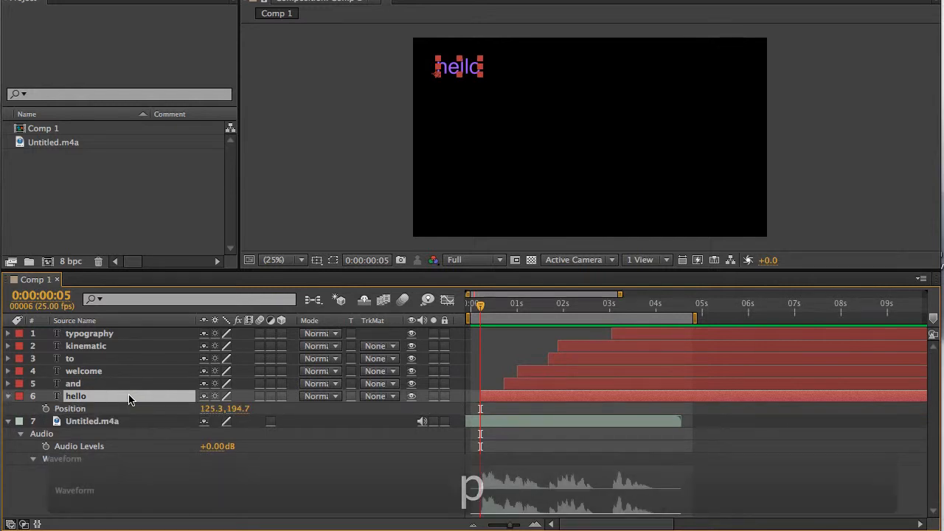
click(46, 408)
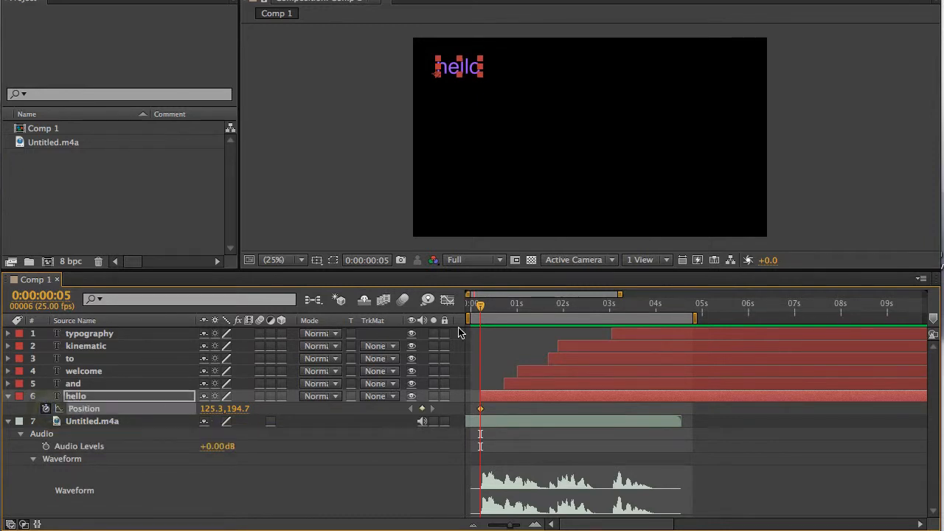
Extend the start of the "hello" layer back to the beginning of the timeline
drag(480, 306, 478, 309)
click(63, 297)
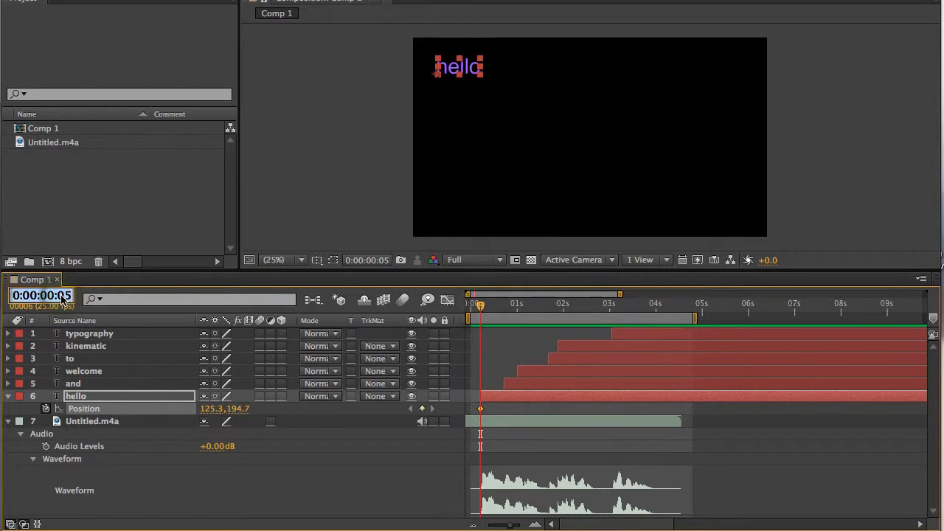
click(88, 279)
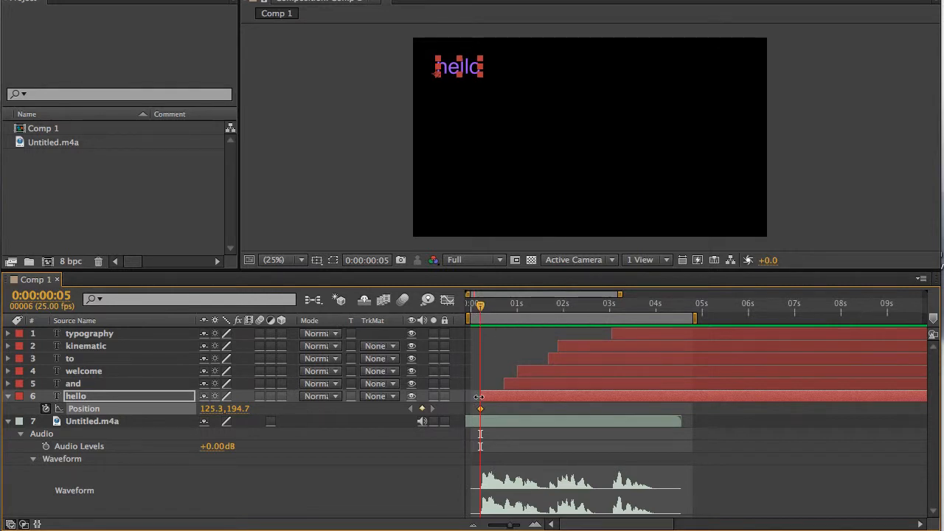
key(Return)
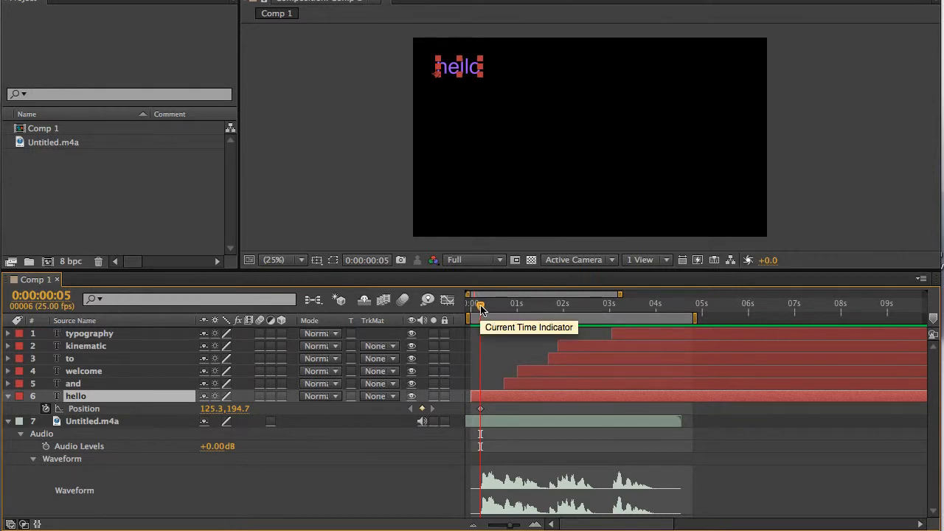
At 0:00:00:00, keyframe "hello" outside the left edge of the frame, at Position about -506.7, 194.7
drag(481, 308, 472, 305)
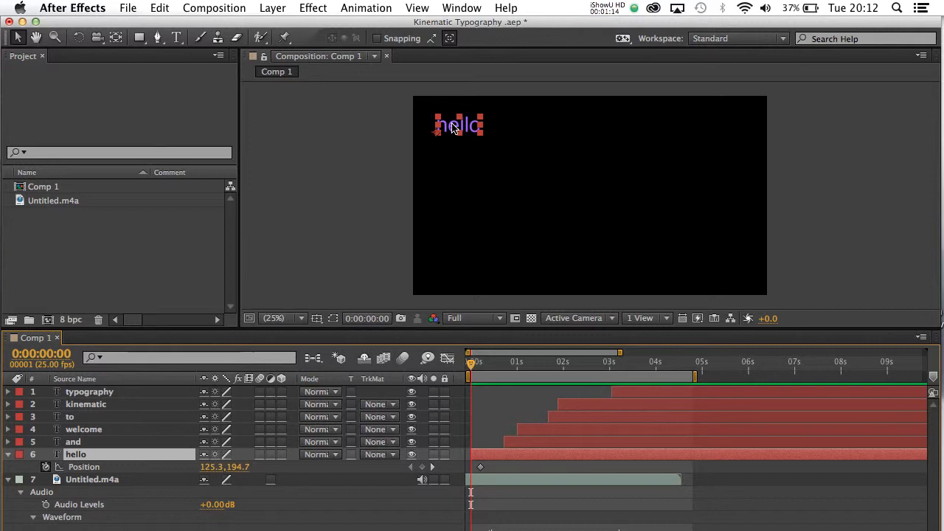
click(452, 129)
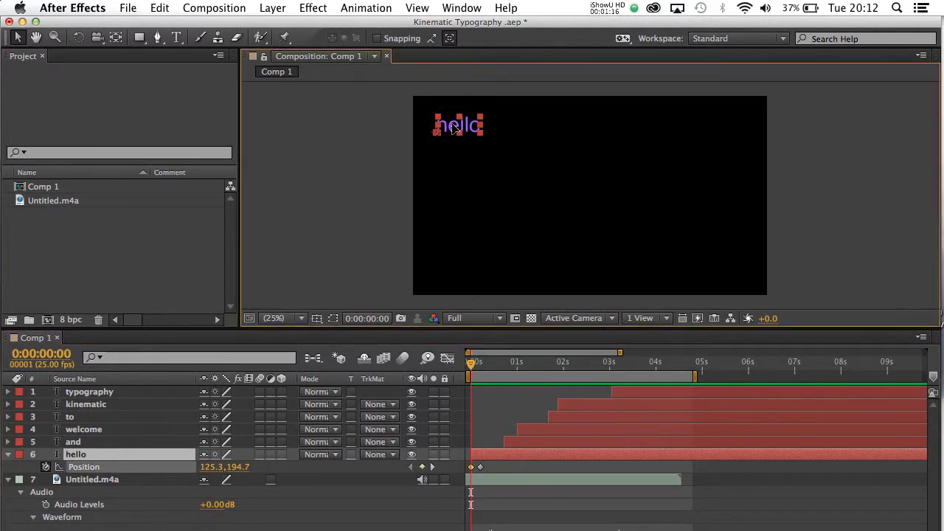
drag(452, 129, 338, 127)
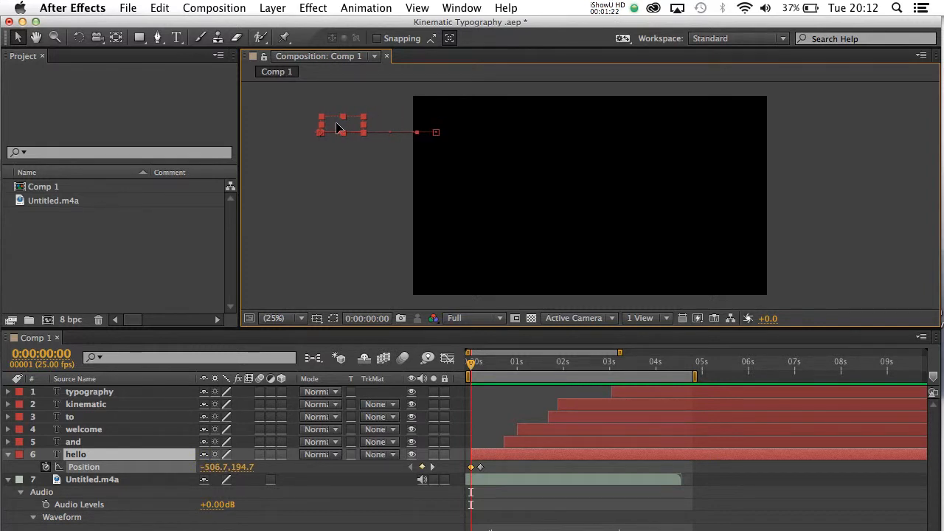
key(Return)
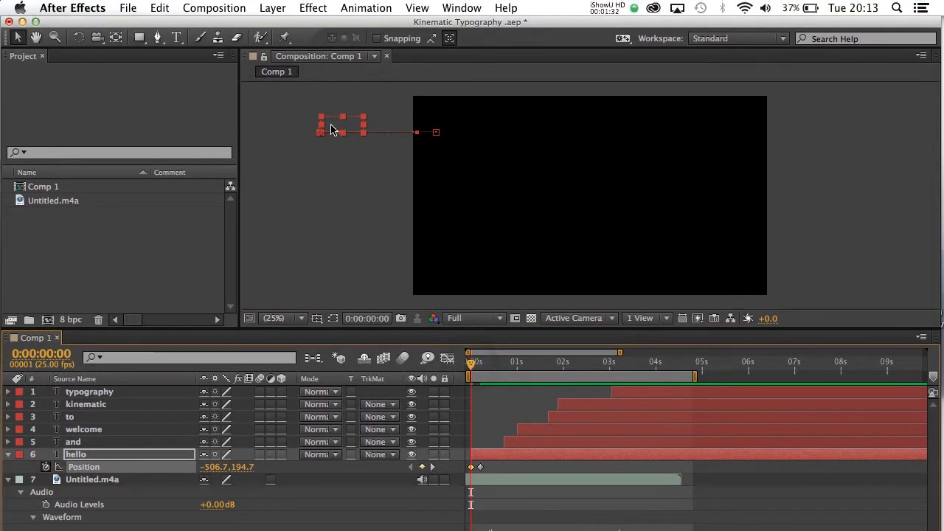
click(331, 129)
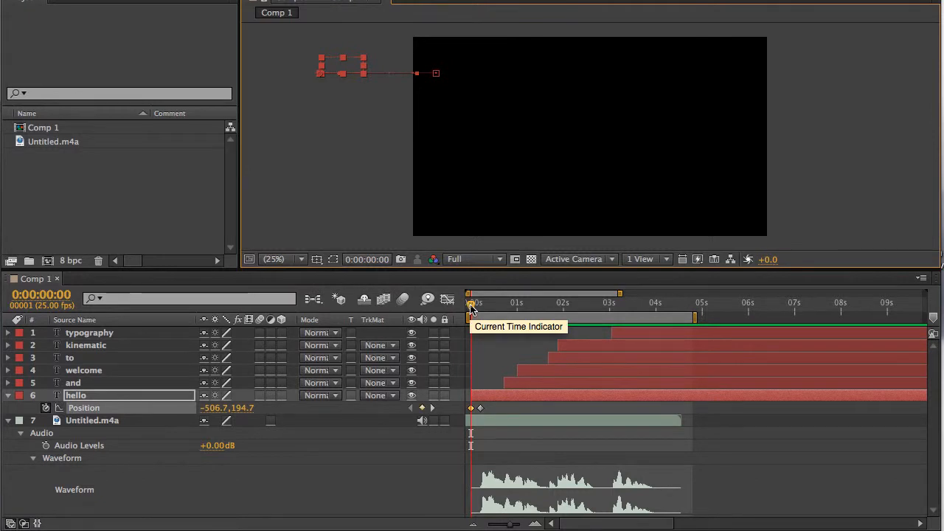
Scrub through the first frames to check the "hello" slide-in, and collapse that layer's properties
drag(470, 362, 476, 368)
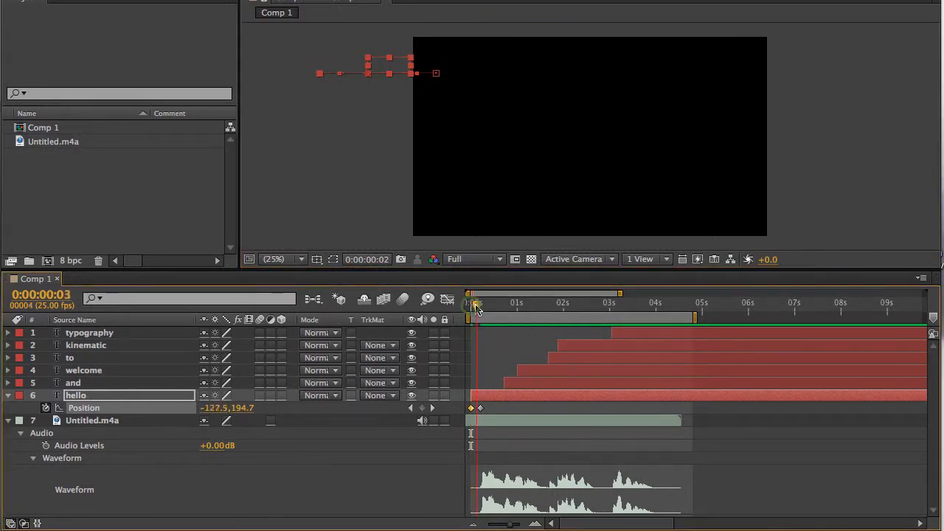
mouse_move(475, 308)
mouse_down()
mouse_move(488, 308)
mouse_move(466, 311)
mouse_move(478, 310)
mouse_up()
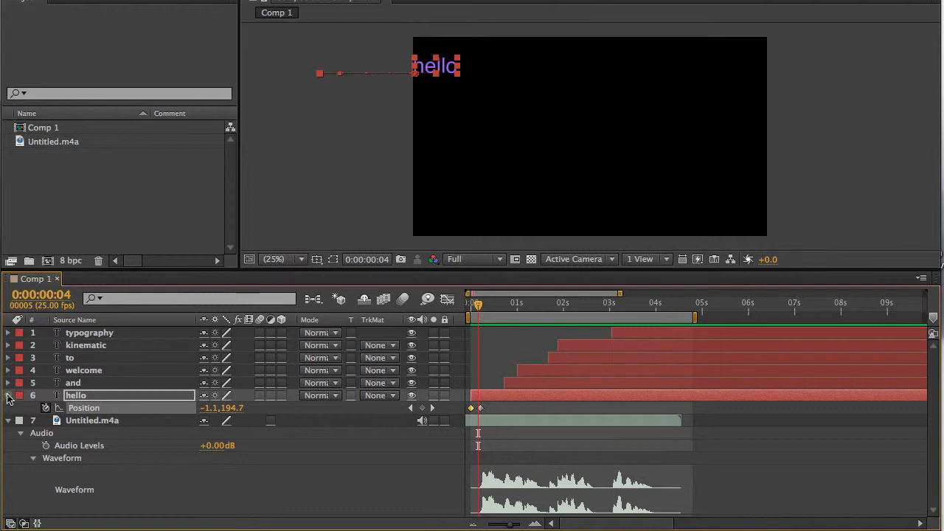
click(9, 396)
Add a Position keyframe to the "and" layer at 0:00:00:18, keeping the word at its resting place
click(68, 383)
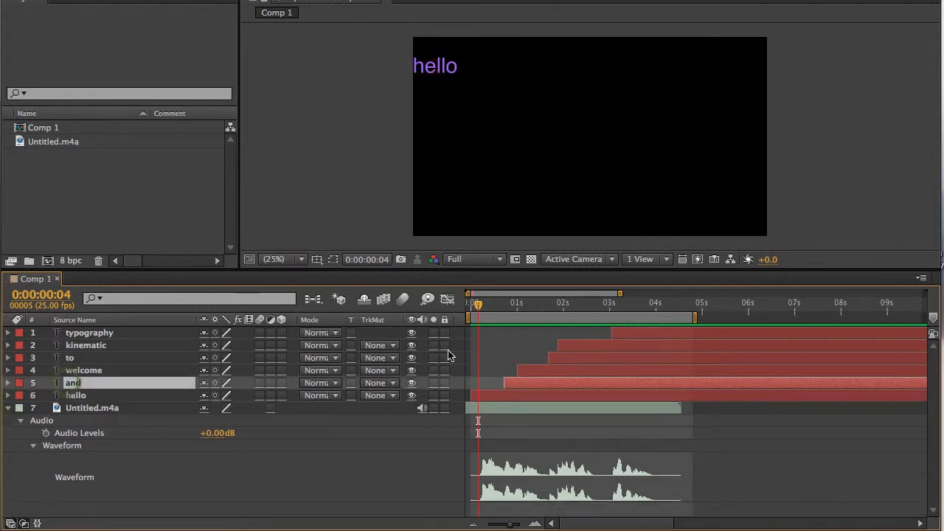
drag(477, 306, 504, 317)
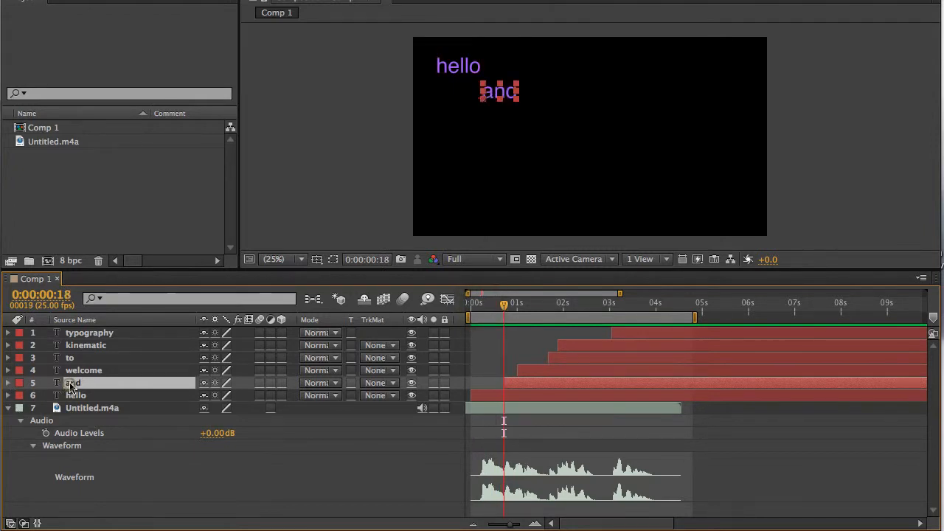
key(p)
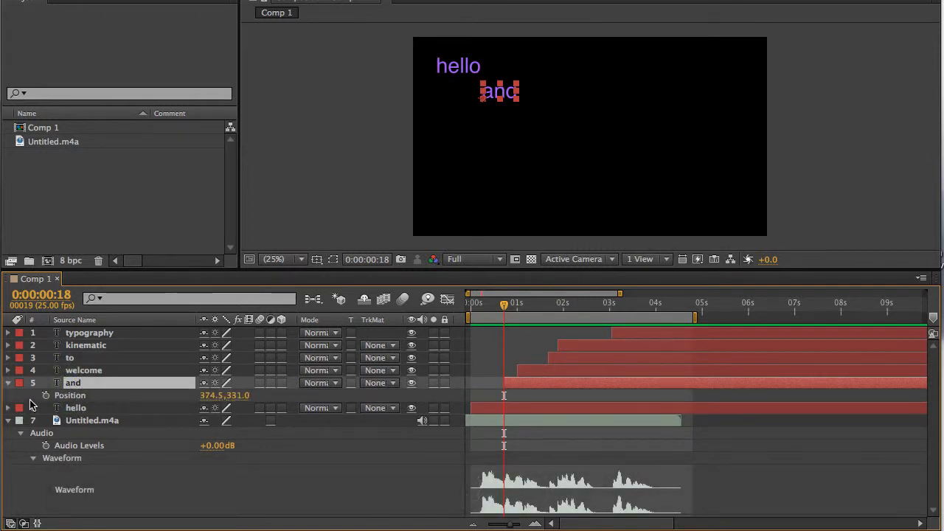
click(45, 396)
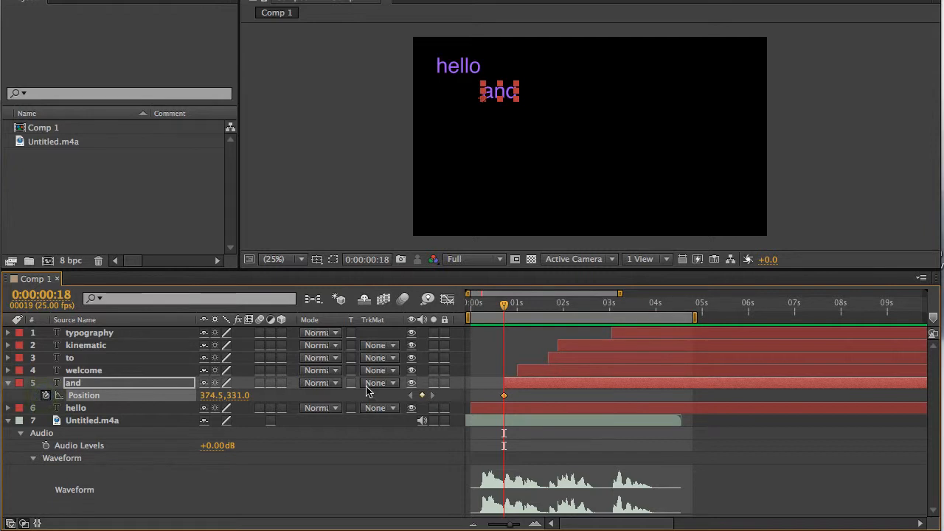
Extend the "and" layer's start back to 0:00:00:09 and keyframe it there beyond the frame's right edge, at Position about 2174.5, 331.0
click(502, 381)
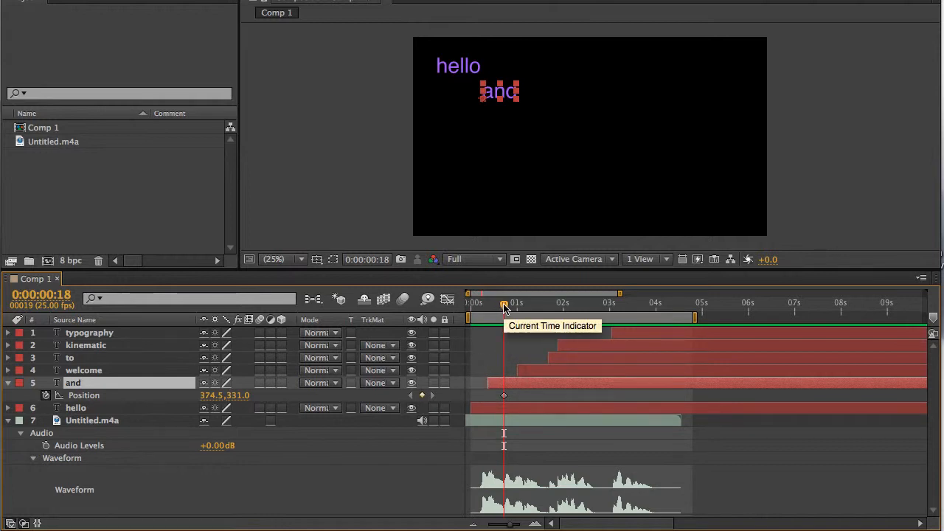
drag(504, 307, 487, 308)
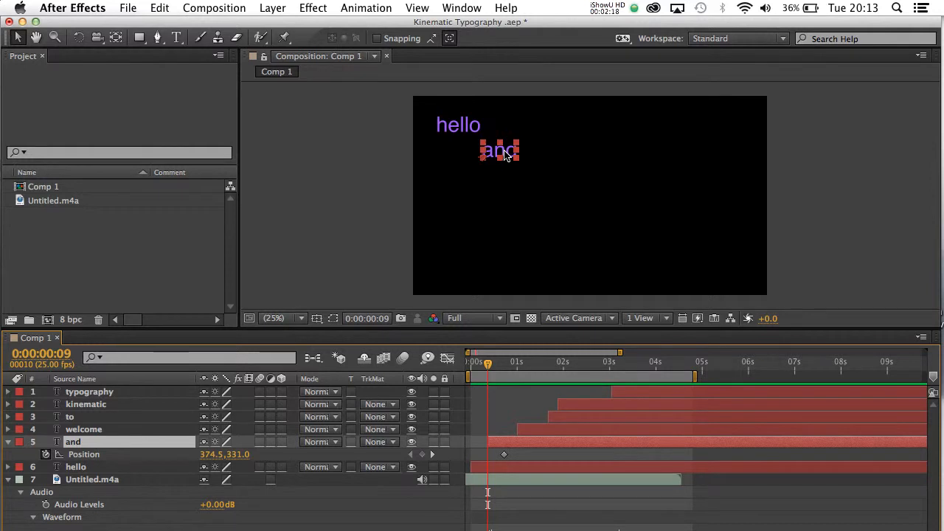
drag(506, 155, 838, 163)
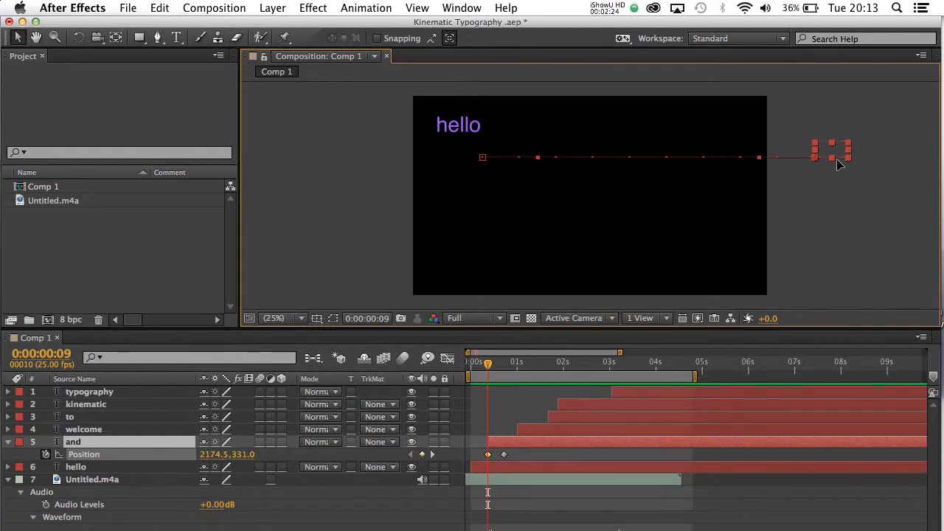
key(Return)
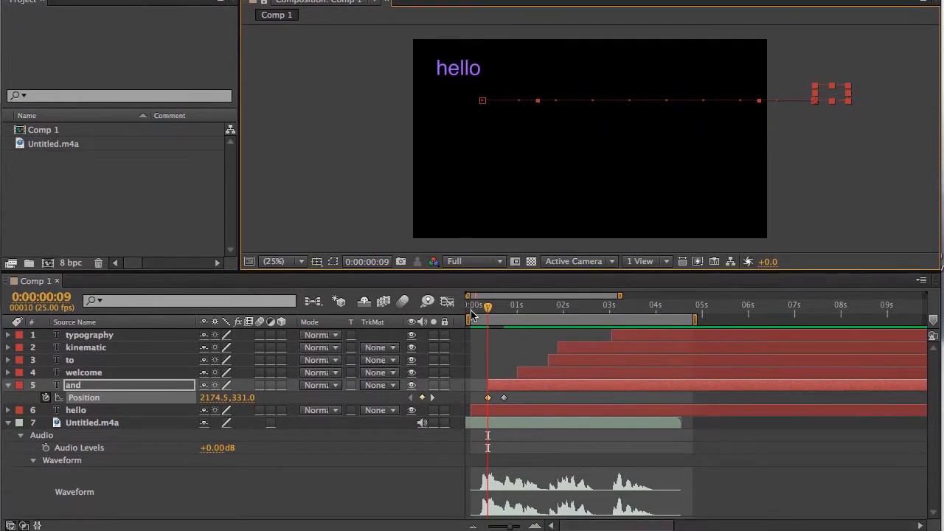
Scrub from the start to 0:00:00:19 to check the "and" slide-in, and collapse that layer's properties
click(472, 364)
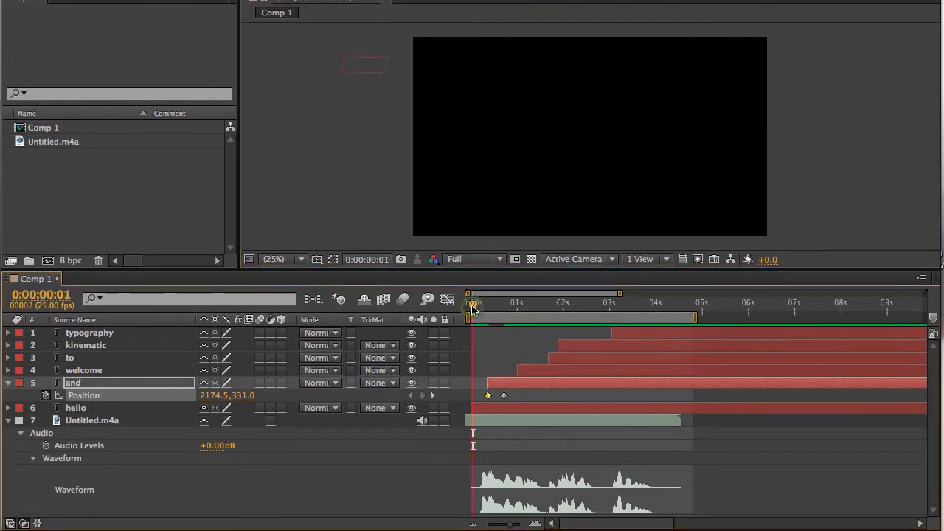
drag(473, 307, 506, 312)
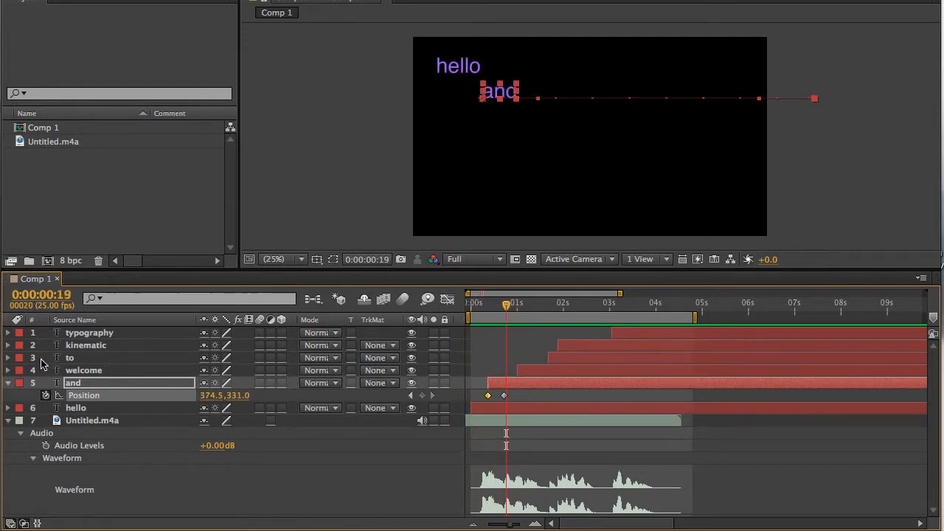
click(8, 382)
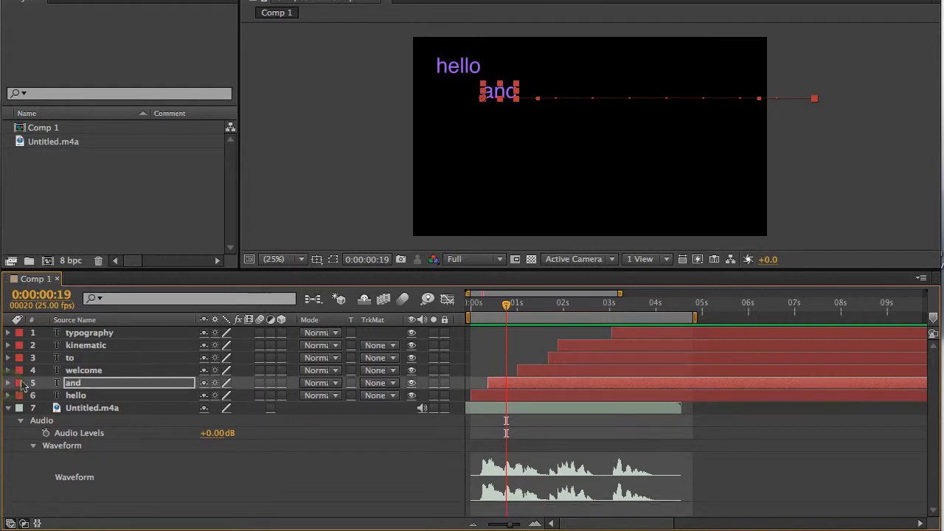
Add a Position keyframe to the "welcome" layer at 0:00:01:00, keeping the word at its resting place
click(76, 371)
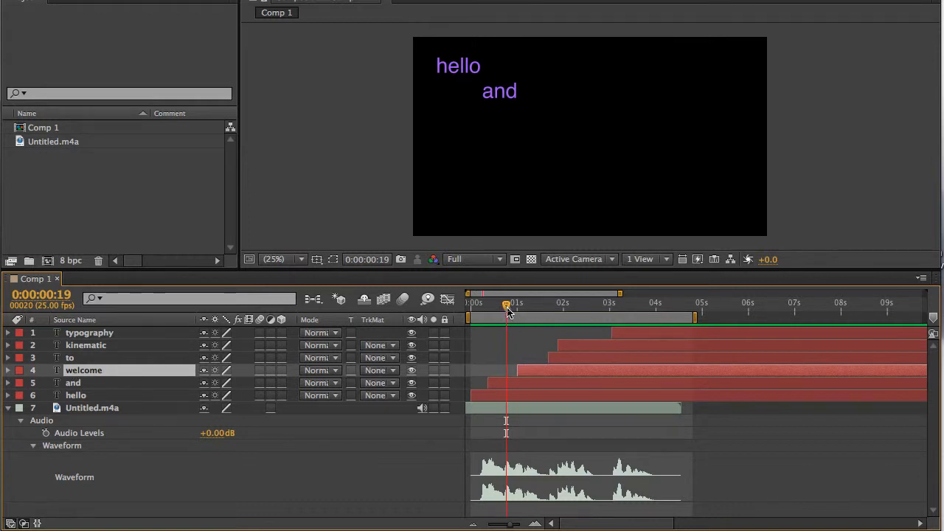
drag(507, 311, 519, 312)
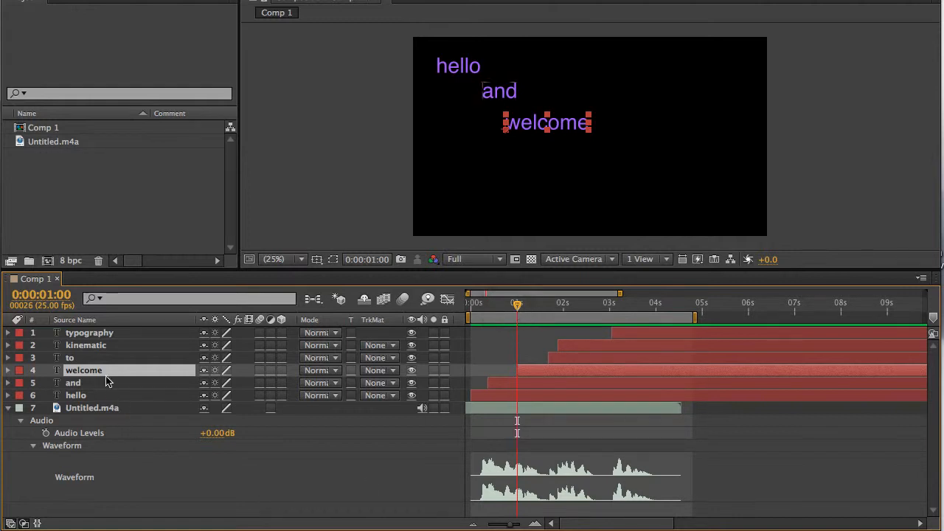
key(p)
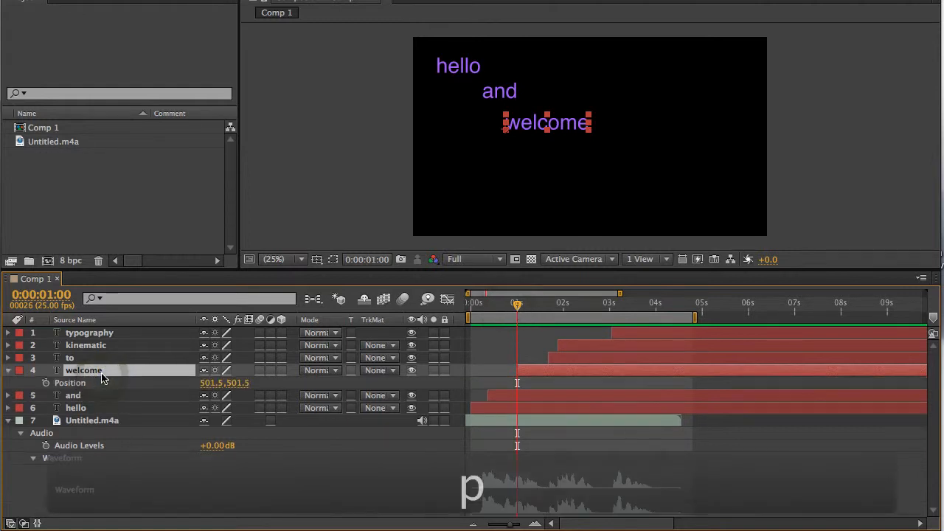
click(47, 383)
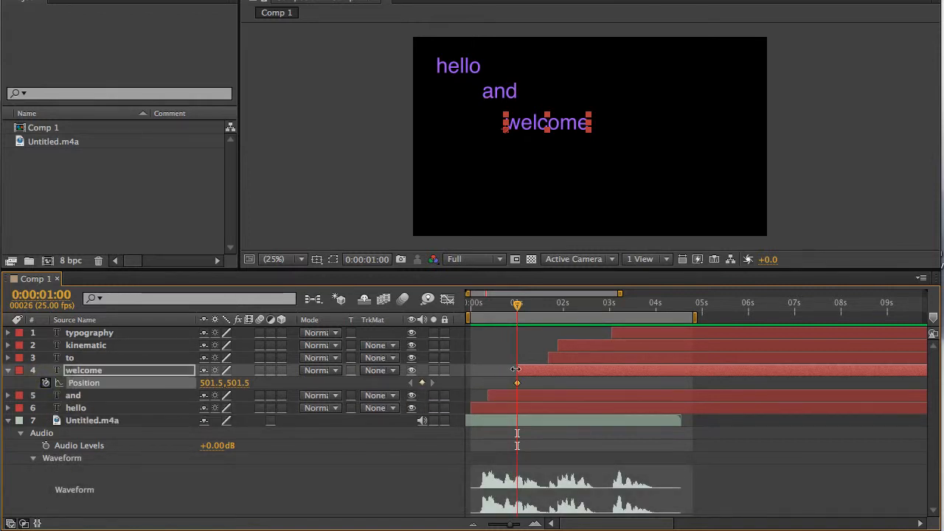
Extend the "welcome" layer's start back to 0:00:00:15 and keyframe it there beyond the frame's left edge, at Position about -762.5, 501.5
drag(515, 369, 498, 372)
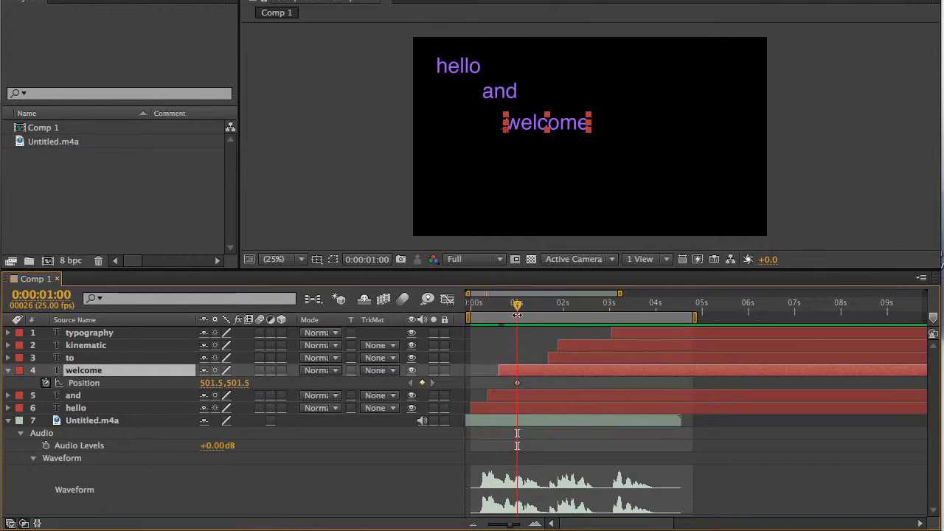
drag(517, 309, 499, 312)
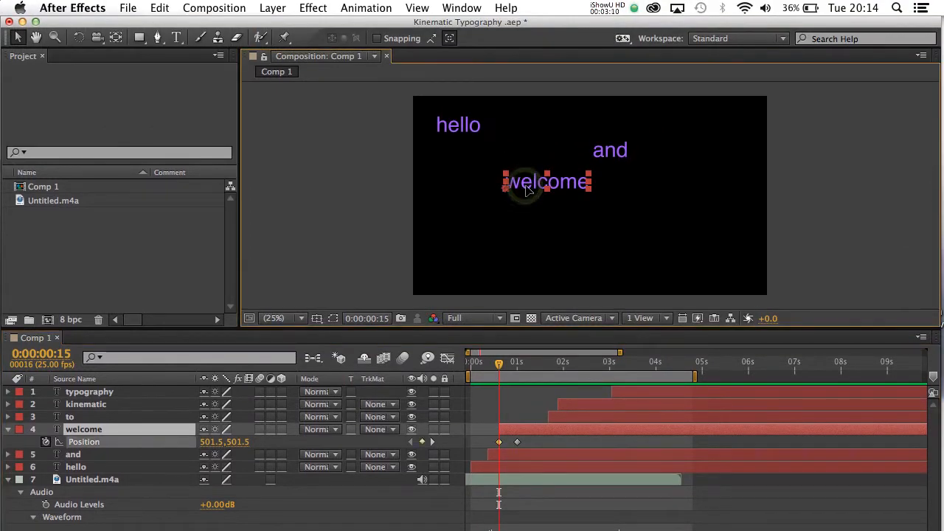
drag(506, 189, 292, 183)
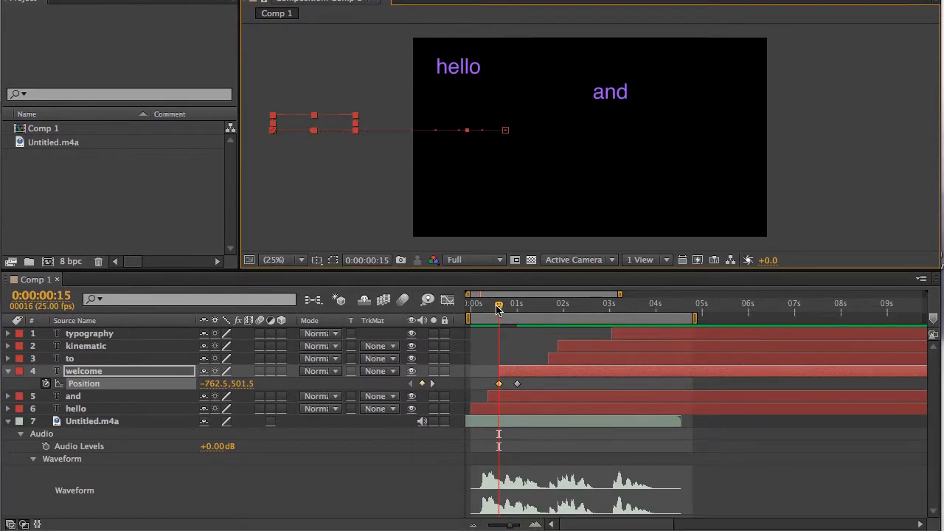
drag(498, 308, 470, 307)
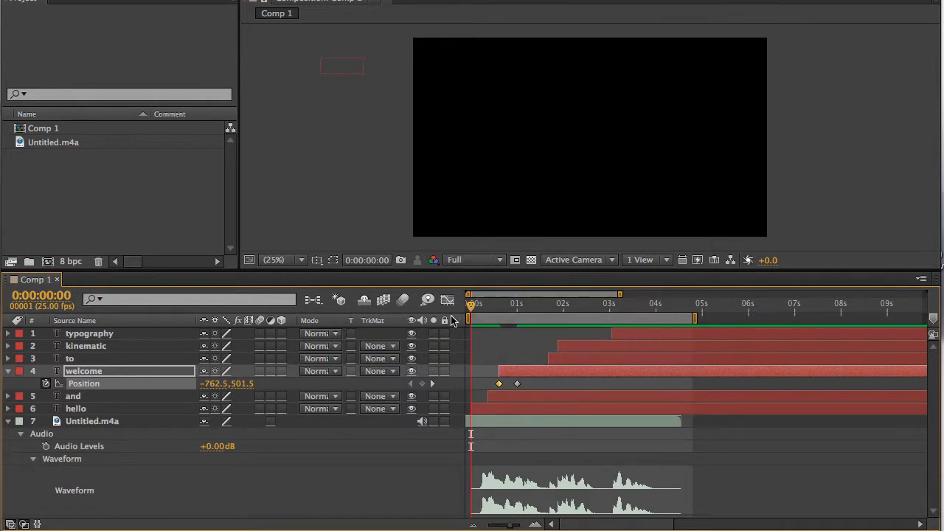
Preview the composition with audio from the start to check the "hello", "and" and "welcome" slide-ins against the voice
key(ctrl+0)
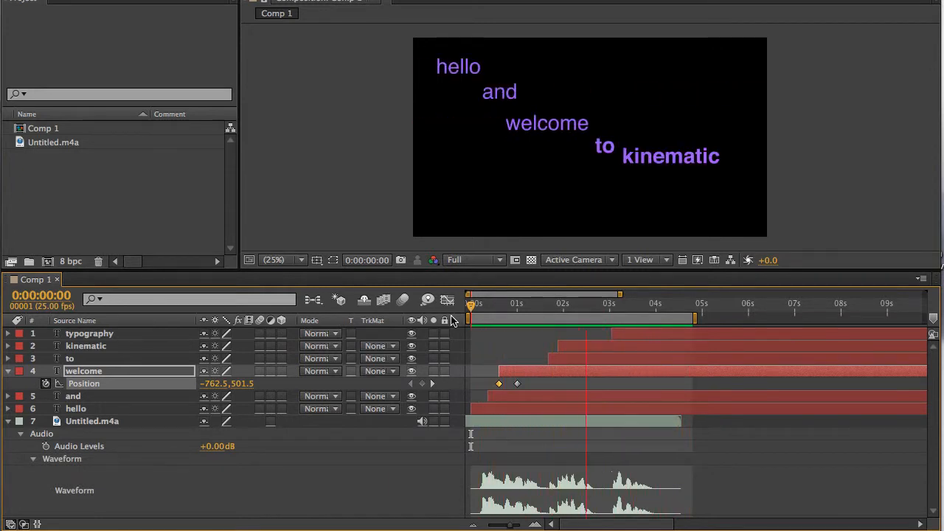
key(space)
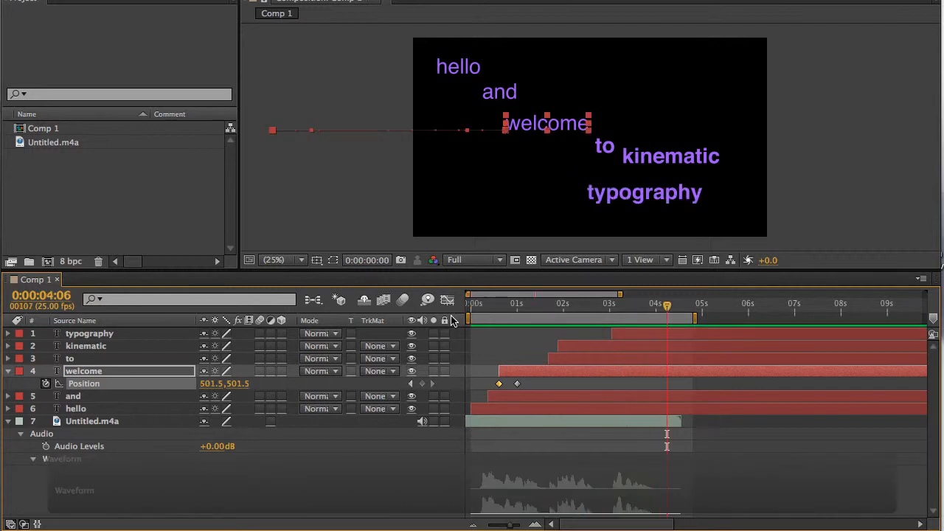
click(74, 358)
click(81, 346)
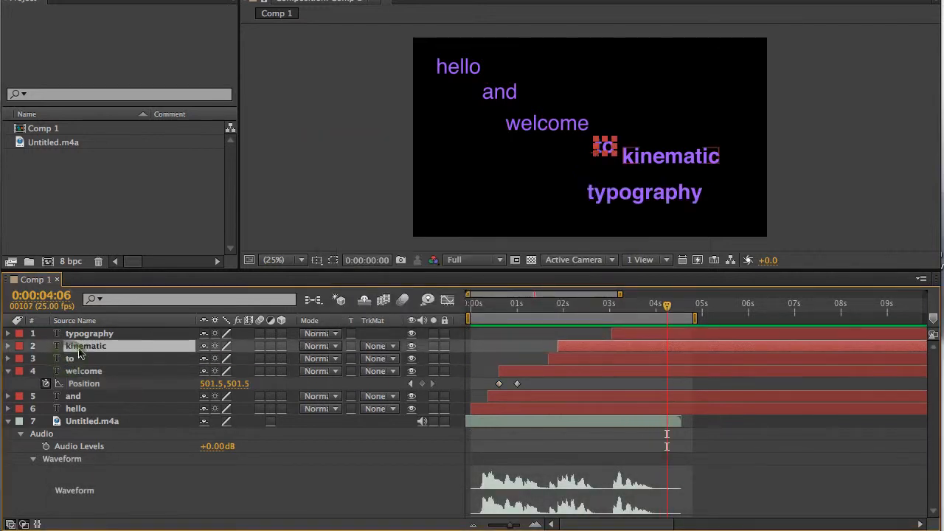
click(87, 336)
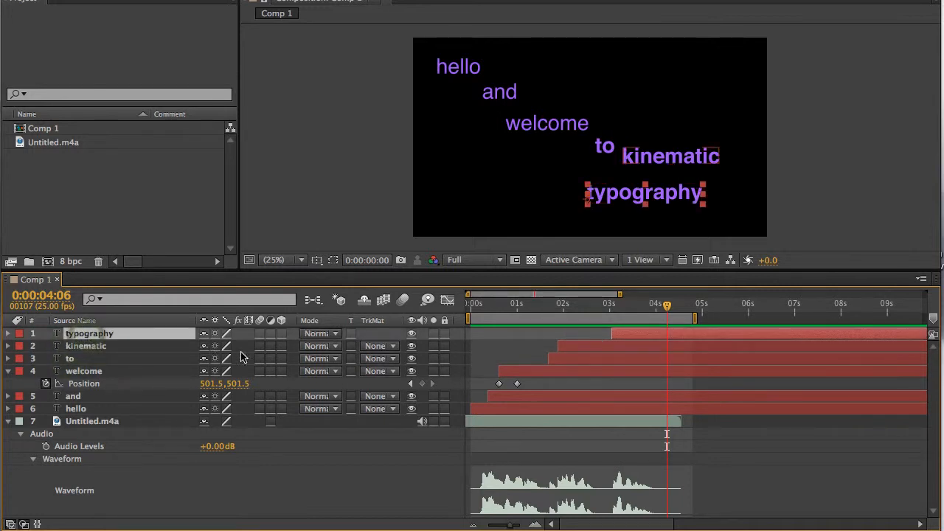
Return to 0:00:00:00 and play the RAM preview again to review every word's timing against the voice audio
click(481, 305)
drag(481, 305, 457, 309)
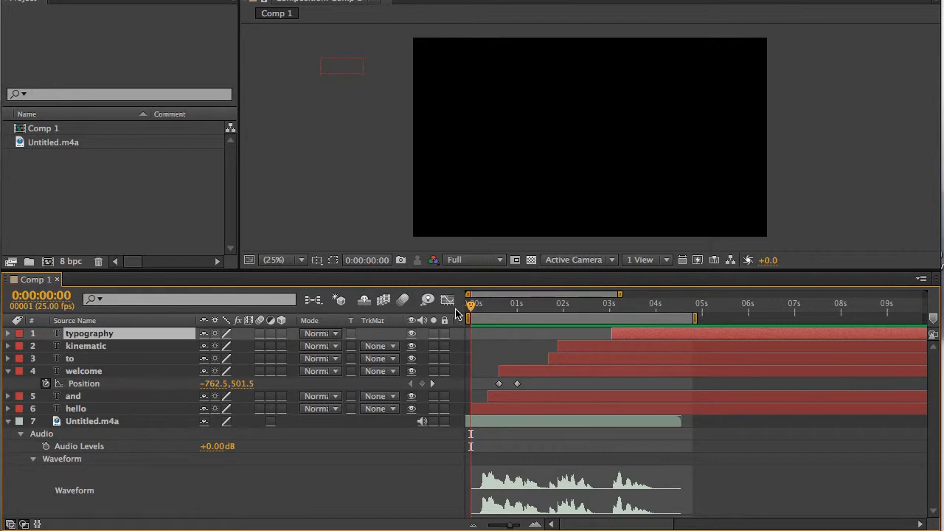
key(ctrl+0)
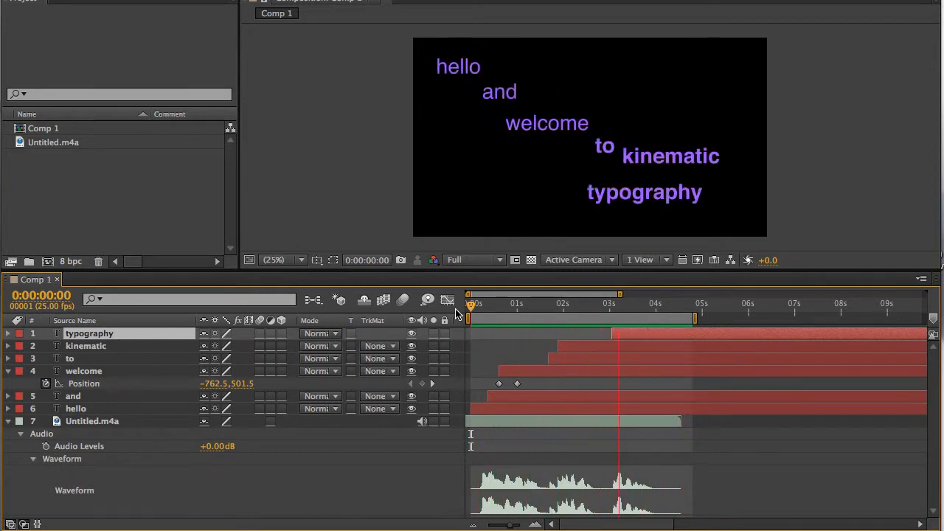
key(space)
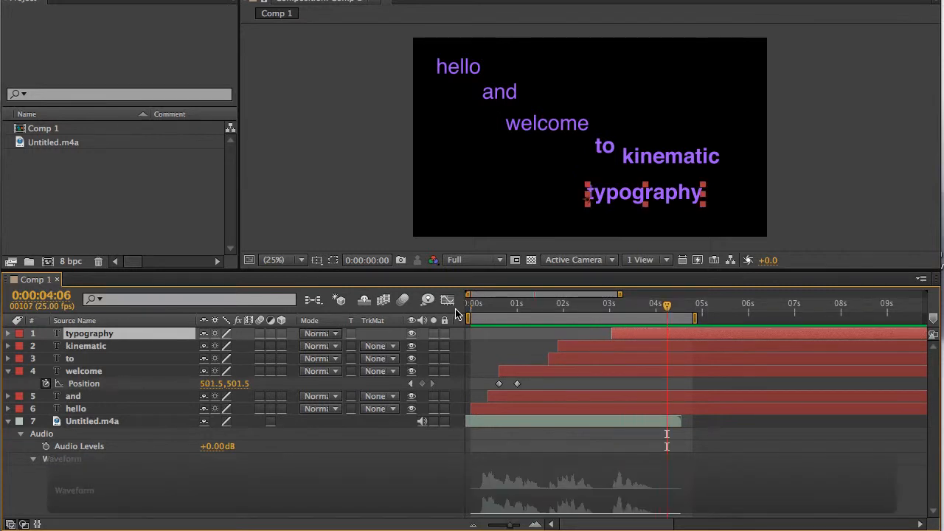
click(106, 355)
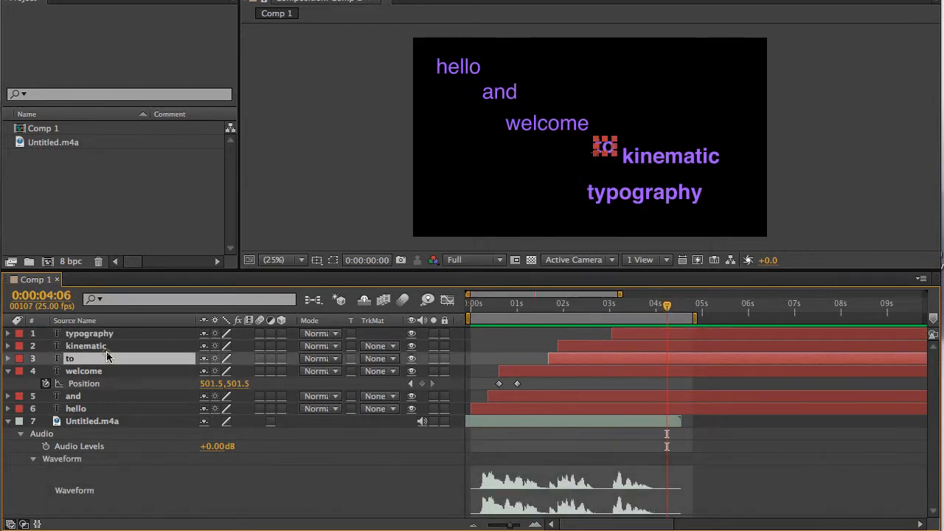
click(107, 346)
click(111, 335)
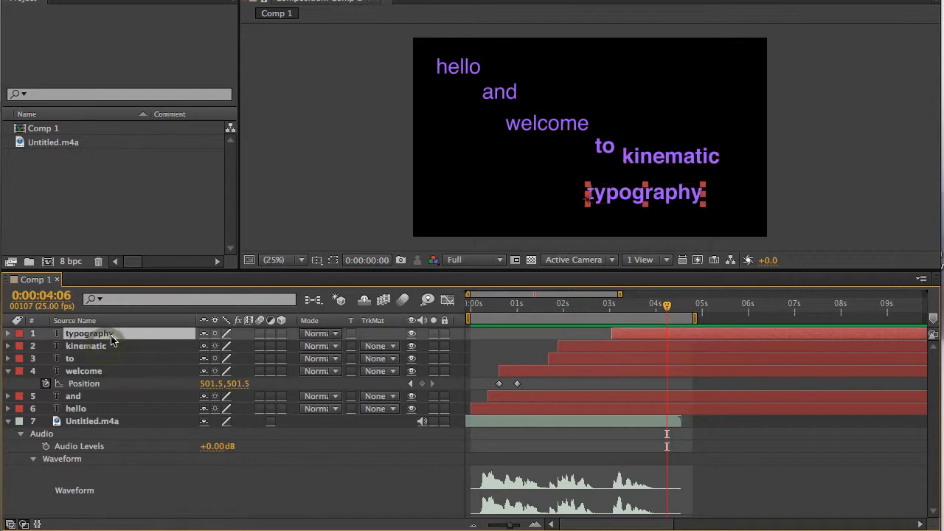